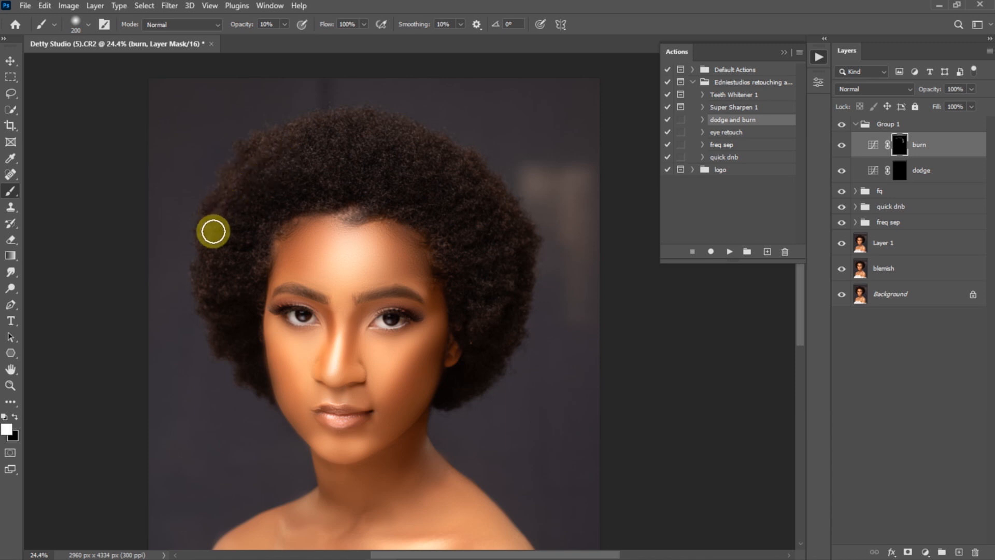
Paint over the hair on the burn and dodge layer masks with a white brush at 10% opacity to add shadows and highlights.
mouse_move(215, 244)
mouse_down()
mouse_move(243, 223)
mouse_move(235, 260)
mouse_move(218, 263)
mouse_move(242, 280)
mouse_move(265, 269)
mouse_up()
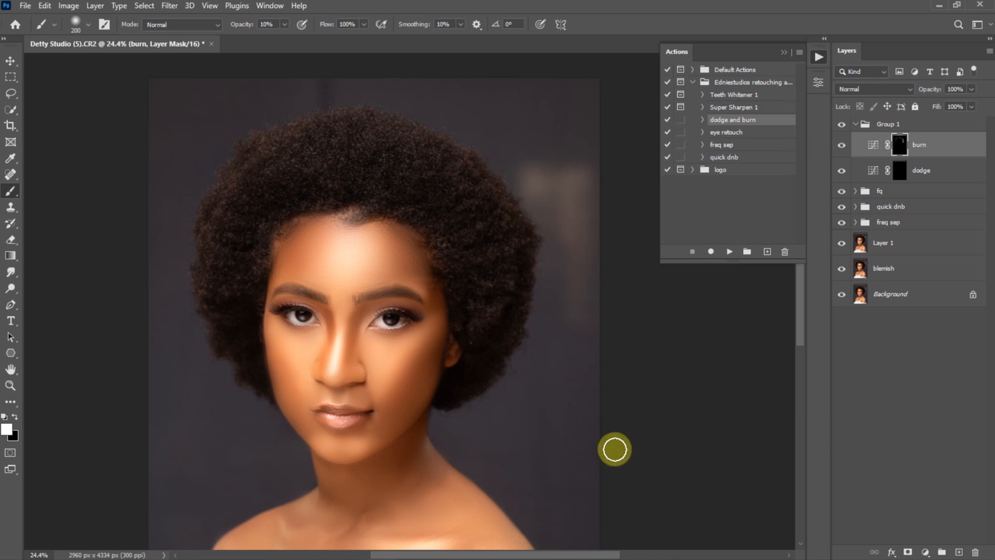
click(906, 169)
mouse_move(493, 158)
mouse_down()
mouse_move(466, 272)
mouse_move(478, 247)
mouse_move(466, 247)
mouse_move(477, 250)
mouse_move(469, 248)
mouse_move(489, 299)
mouse_move(531, 265)
mouse_move(527, 253)
mouse_move(526, 279)
mouse_move(497, 213)
mouse_move(508, 231)
mouse_move(490, 252)
mouse_move(494, 237)
mouse_move(485, 229)
mouse_move(480, 246)
mouse_move(454, 166)
mouse_move(480, 181)
mouse_move(469, 193)
mouse_move(450, 162)
mouse_move(478, 213)
mouse_move(458, 173)
mouse_move(472, 200)
mouse_move(418, 182)
mouse_move(450, 205)
mouse_move(387, 177)
mouse_move(423, 205)
mouse_move(374, 172)
mouse_move(373, 147)
mouse_move(357, 145)
mouse_move(407, 152)
mouse_move(299, 158)
mouse_move(293, 184)
mouse_move(273, 191)
mouse_move(235, 242)
mouse_move(275, 243)
mouse_move(240, 250)
mouse_move(206, 217)
mouse_move(212, 211)
mouse_move(207, 222)
mouse_move(231, 259)
mouse_move(261, 162)
mouse_move(245, 165)
mouse_move(252, 151)
mouse_move(347, 148)
mouse_up()
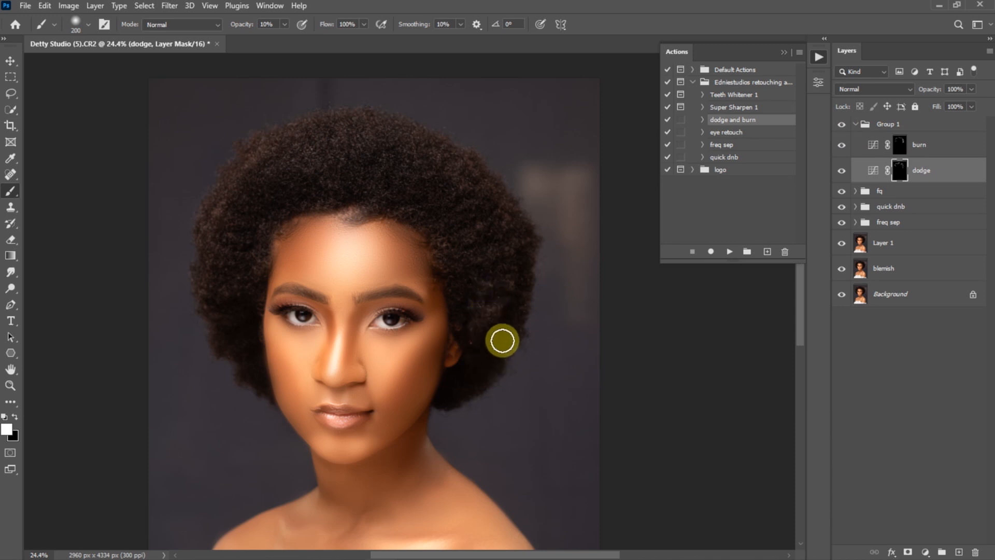
click(900, 146)
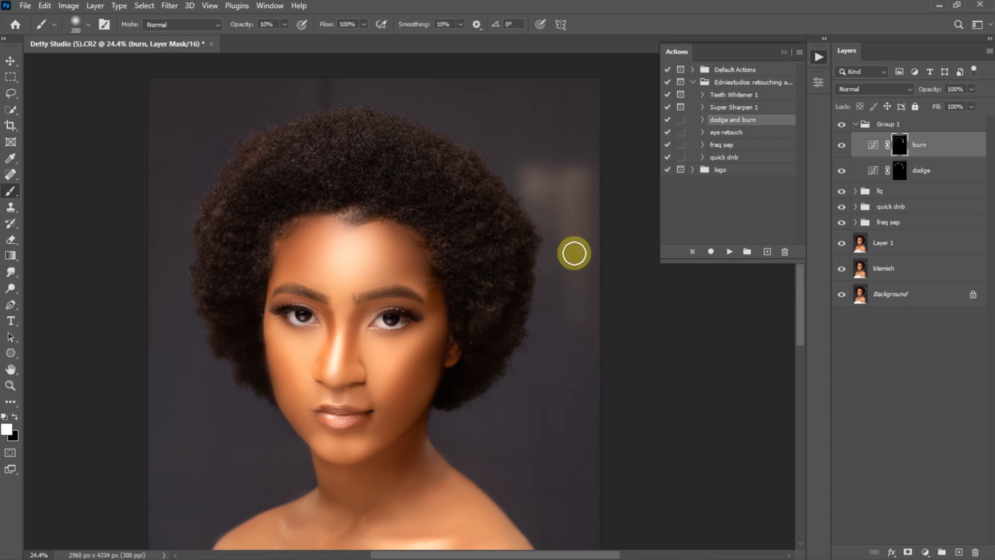
click(899, 171)
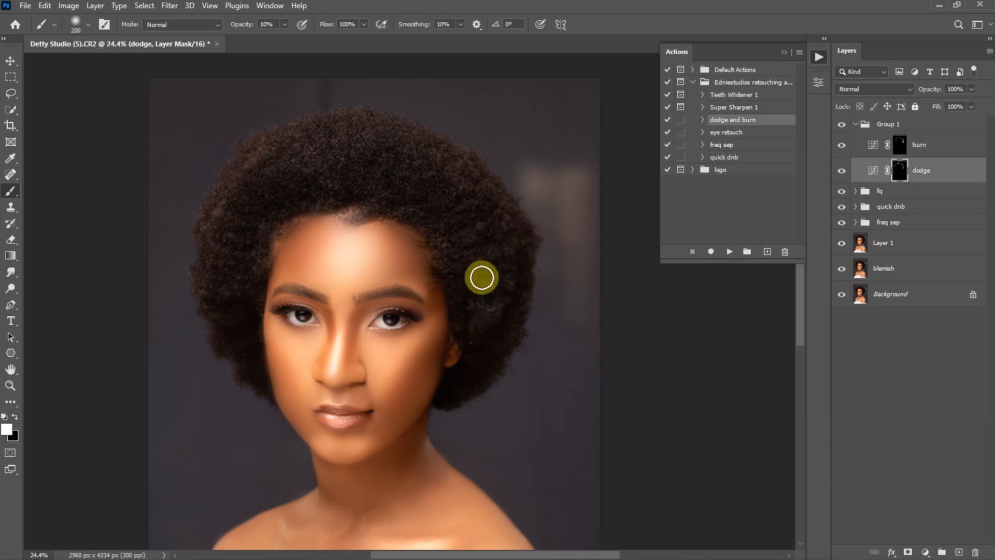
key(x)
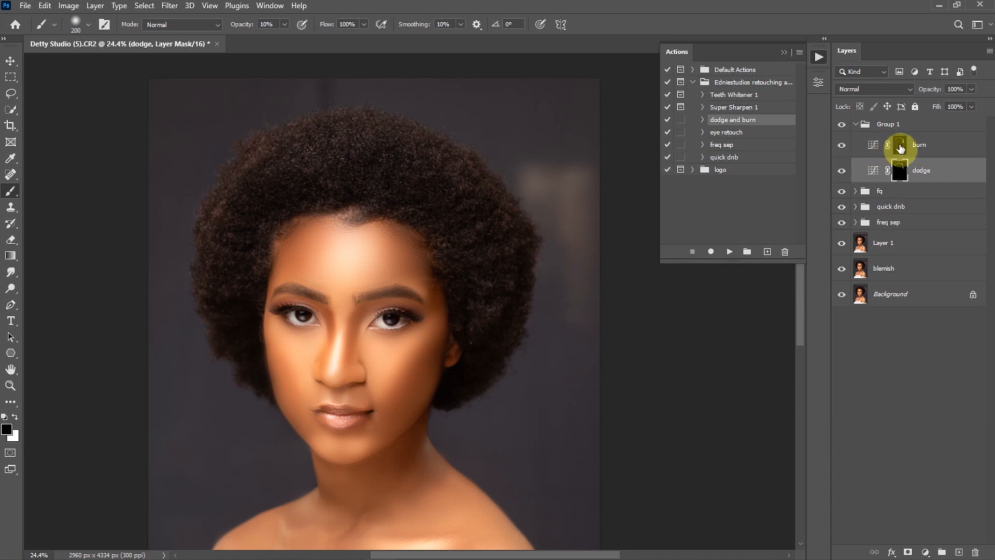
key(x)
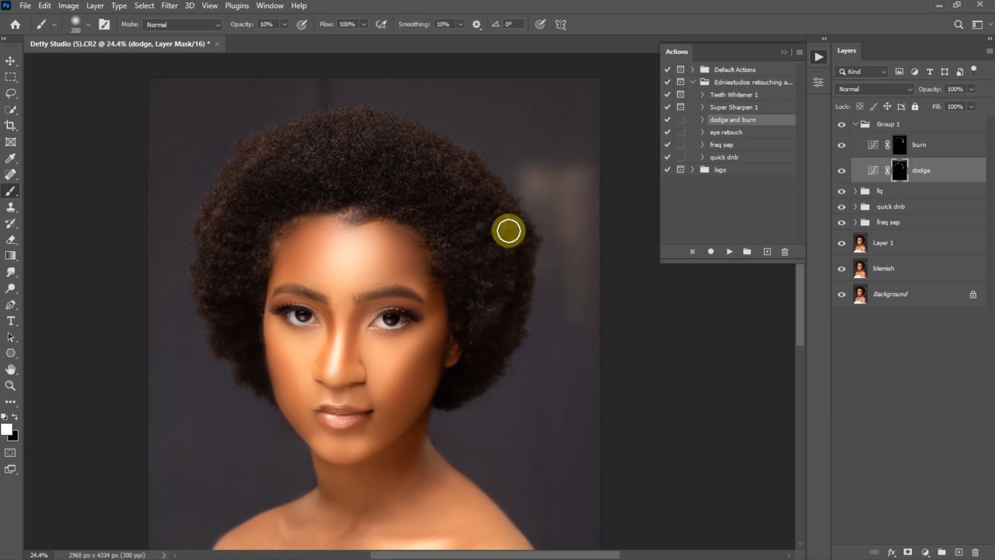
Collapse Group 1, add a new empty layer above it, and set the Clone Stamp tool to sample all layers.
click(856, 125)
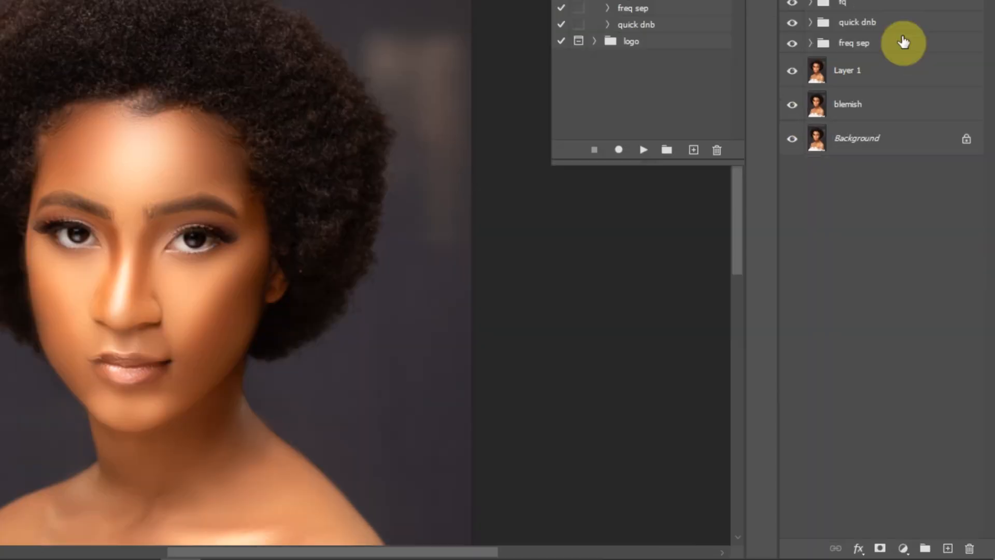
click(943, 539)
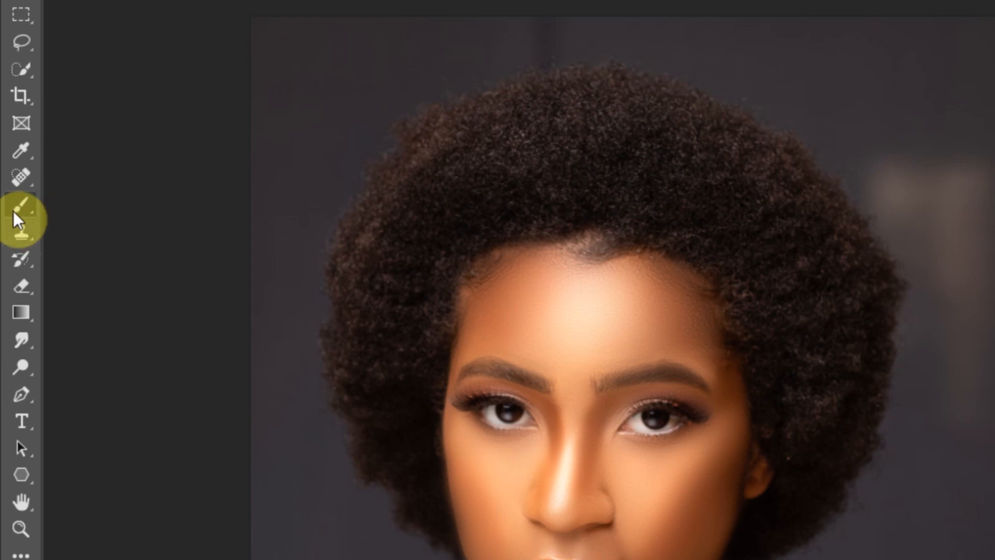
right_click(16, 232)
click(84, 230)
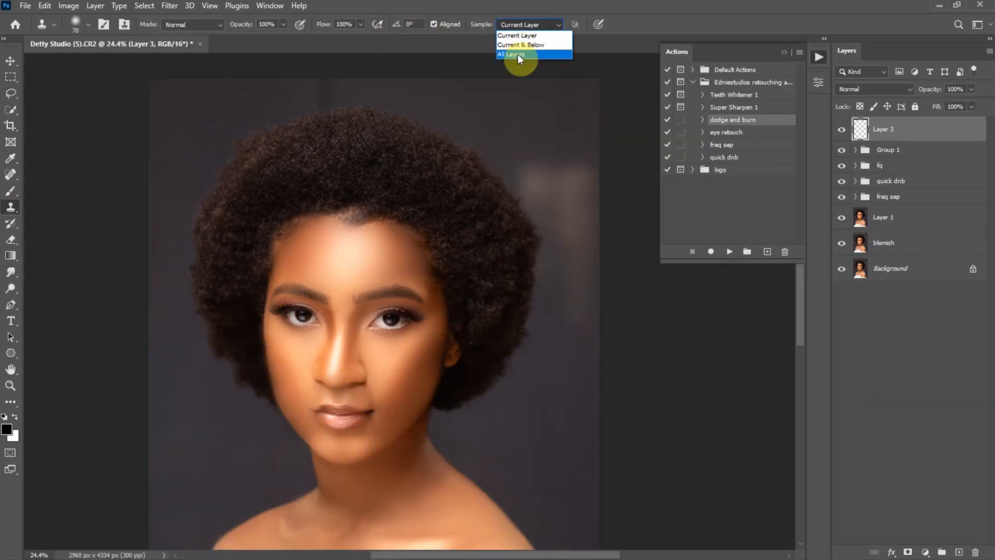
Clone hair and background texture along the afro's outer edge on Layer 3 to even out its outline.
scroll(539, 226, up, 3)
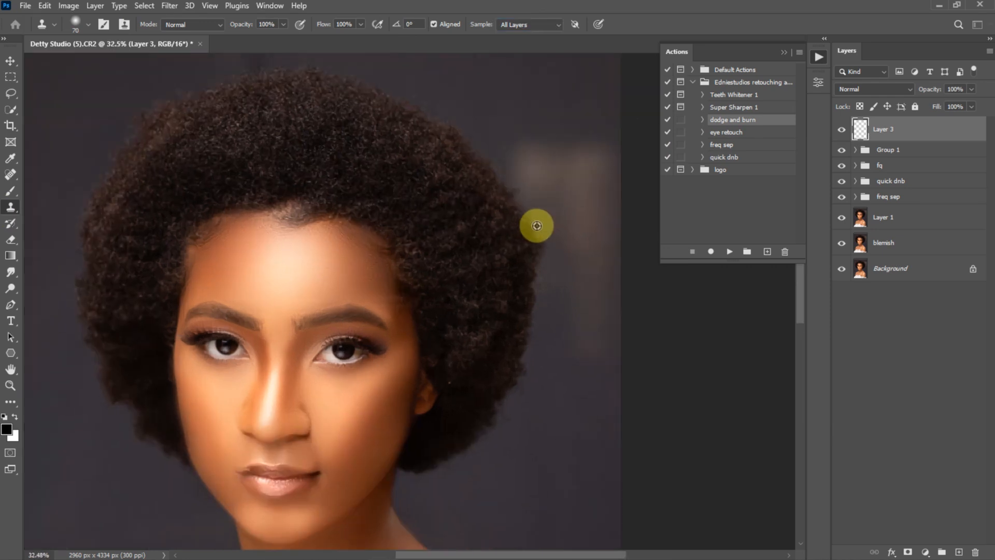
scroll(558, 243, up, 3)
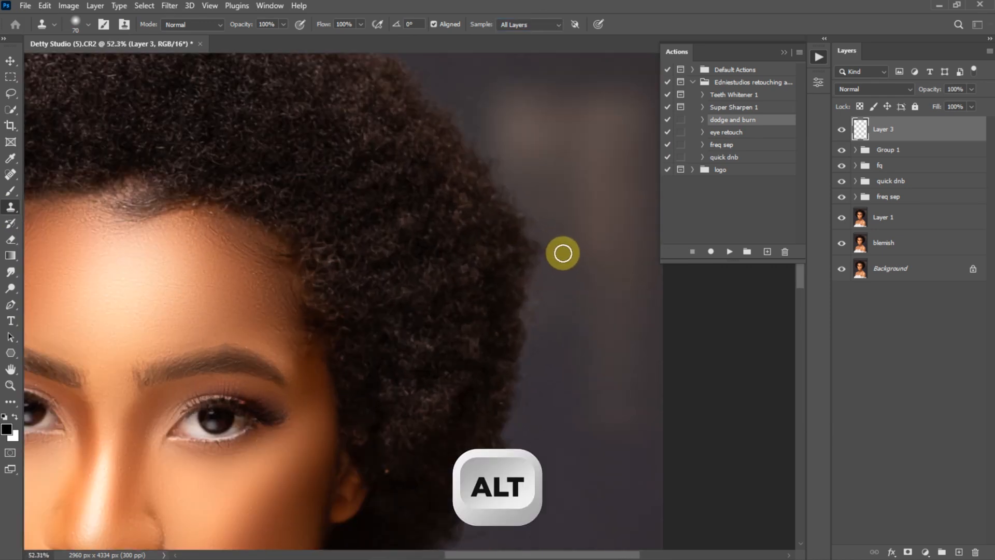
scroll(563, 253, down, 3)
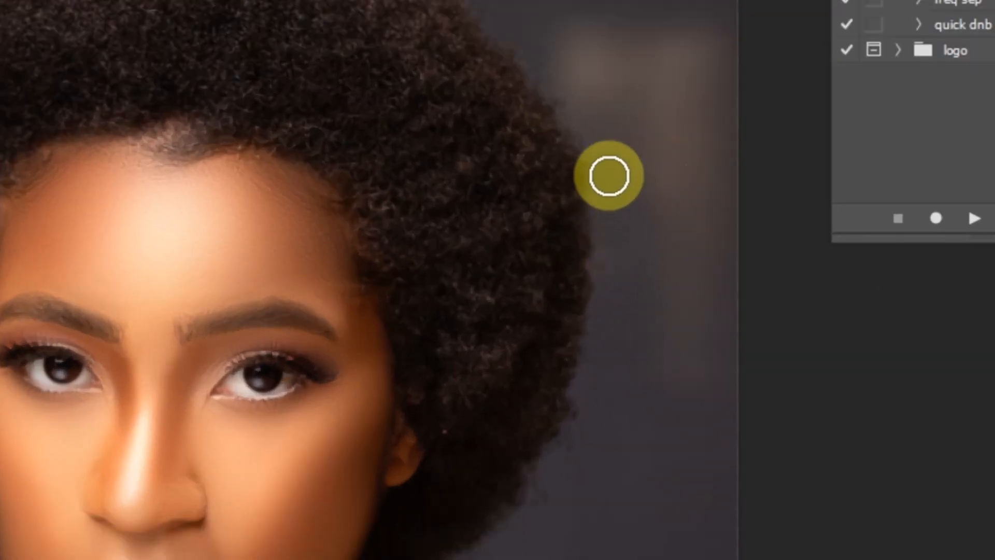
drag(547, 215, 545, 210)
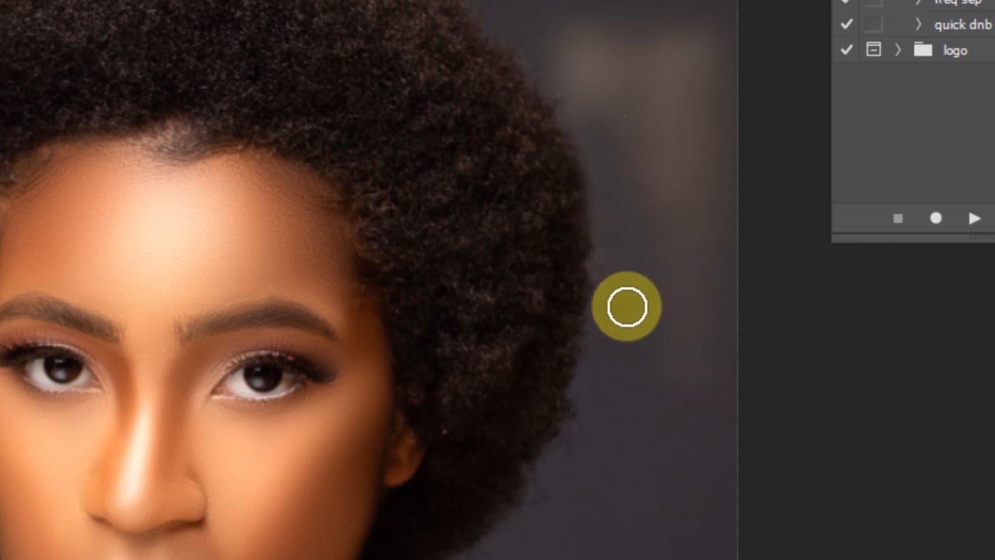
alt+click(617, 258)
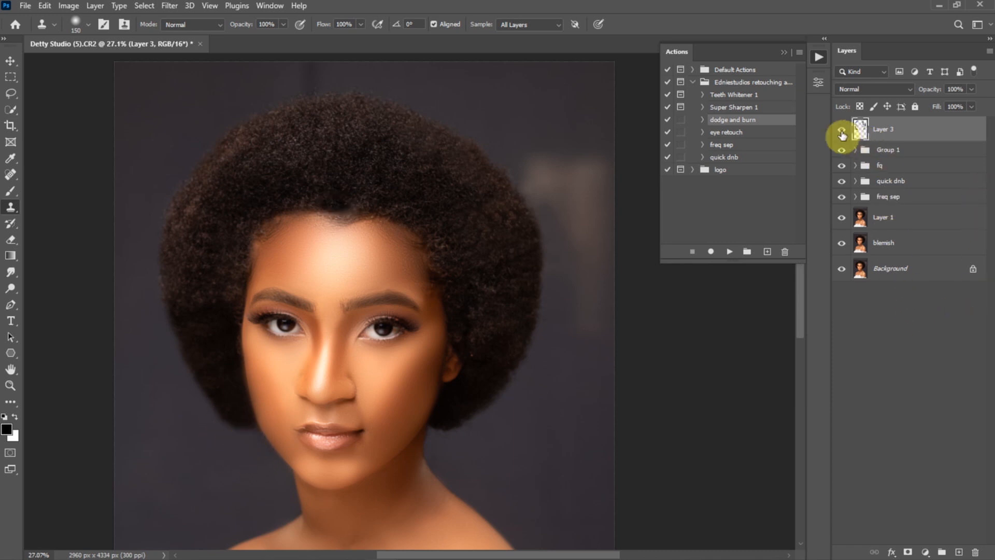
Compare the hair outline with Layer 3 hidden and shown.
click(842, 133)
click(843, 134)
click(842, 135)
click(843, 135)
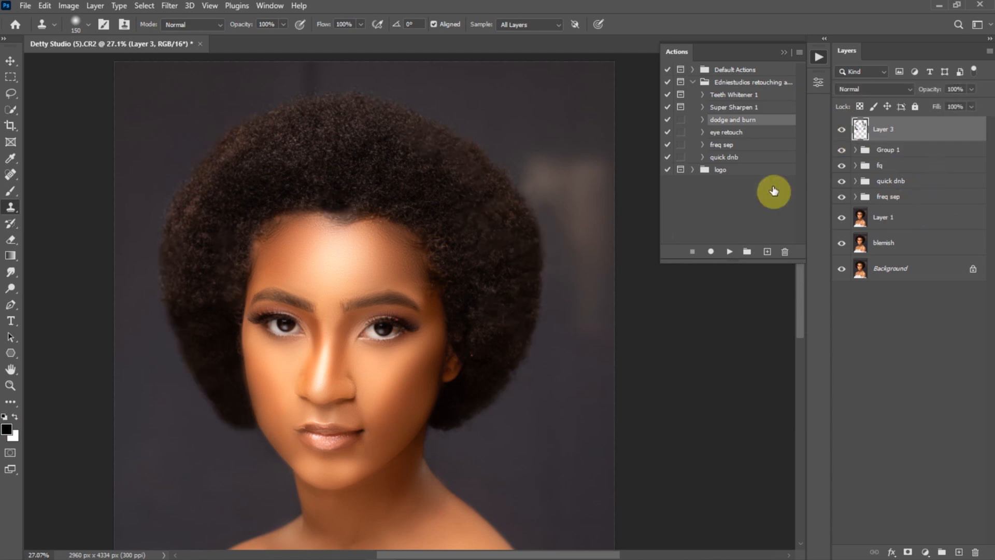
Shade and brighten the hair further on Group 1's burn and dodge masks using a white 300 px brush at 10% opacity.
click(882, 149)
click(856, 150)
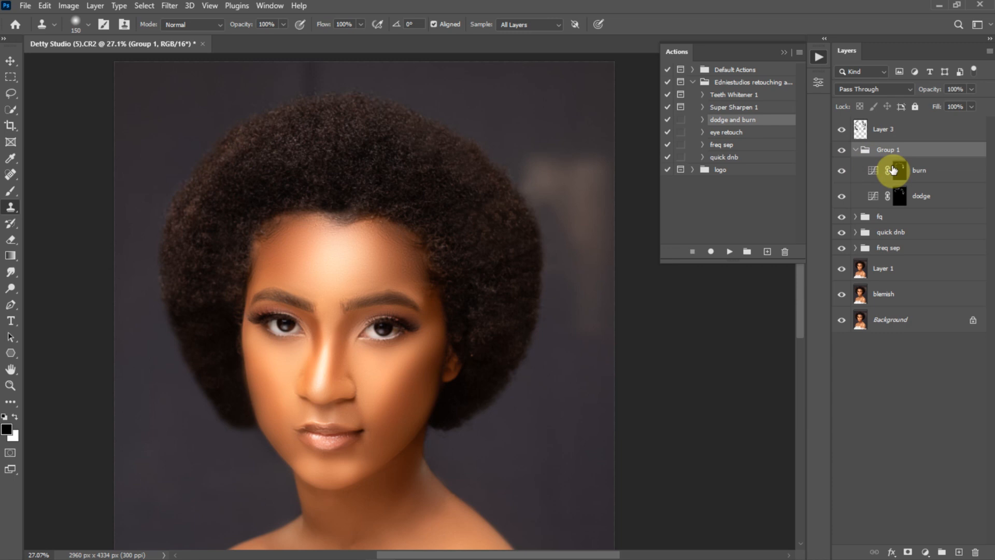
click(905, 196)
click(897, 172)
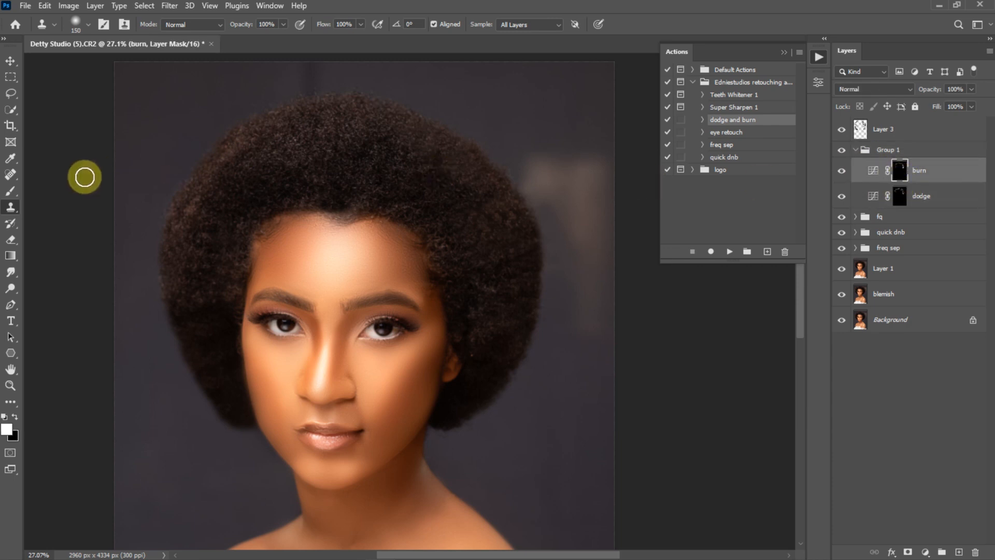
key(x)
click(18, 157)
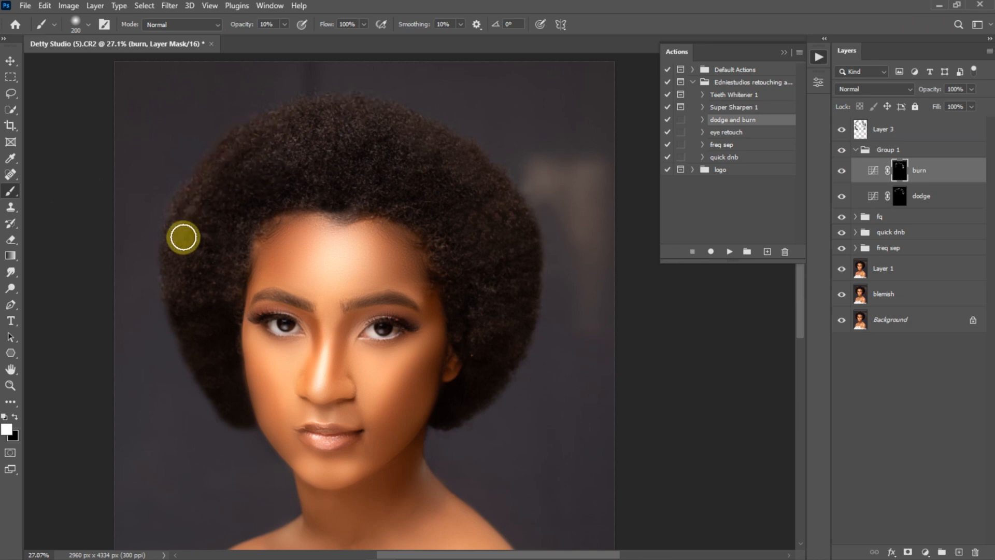
key(bracketright)
key(bracketright)
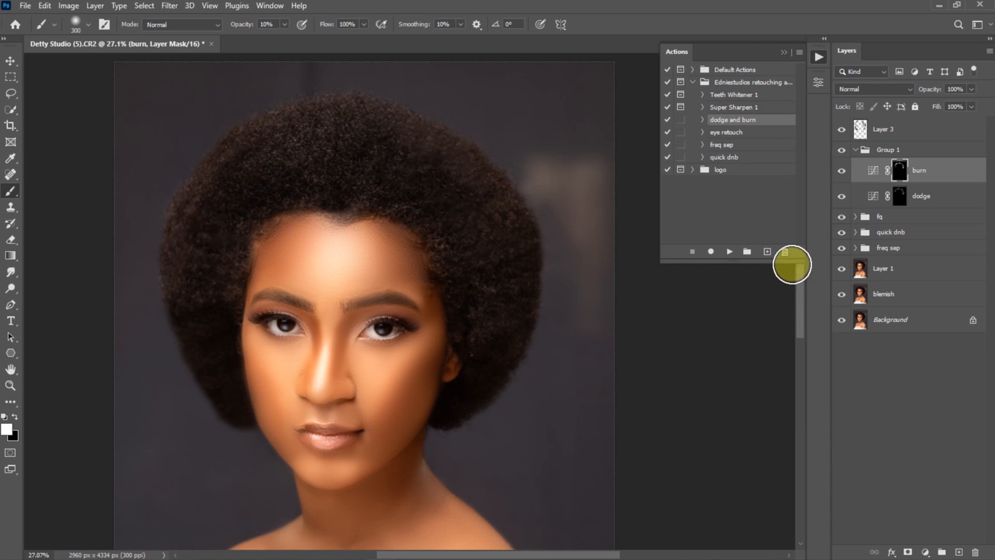
click(901, 196)
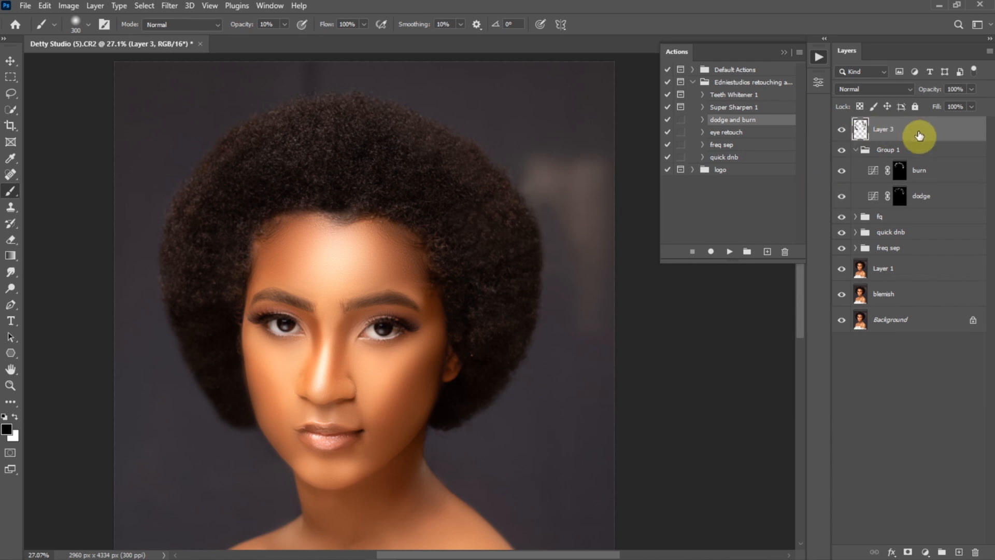
Stamp all visible layers into a new merged layer above Layer 3.
key(ctrl+shift+alt+e)
right_click(917, 134)
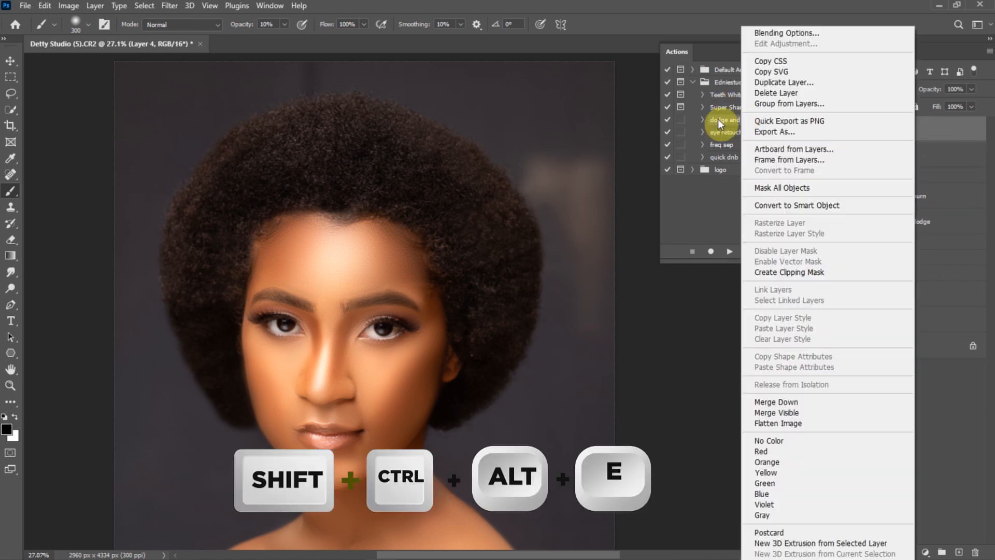
click(708, 347)
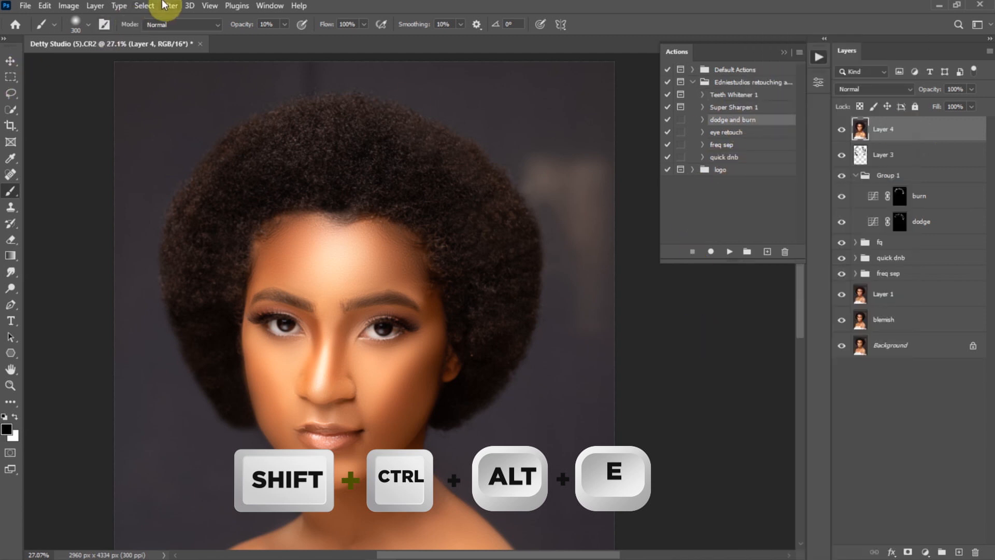
Open Liquify on the merged layer and reshape the face with smile 7, mouth width 46 and jawline -20.
click(168, 6)
click(196, 121)
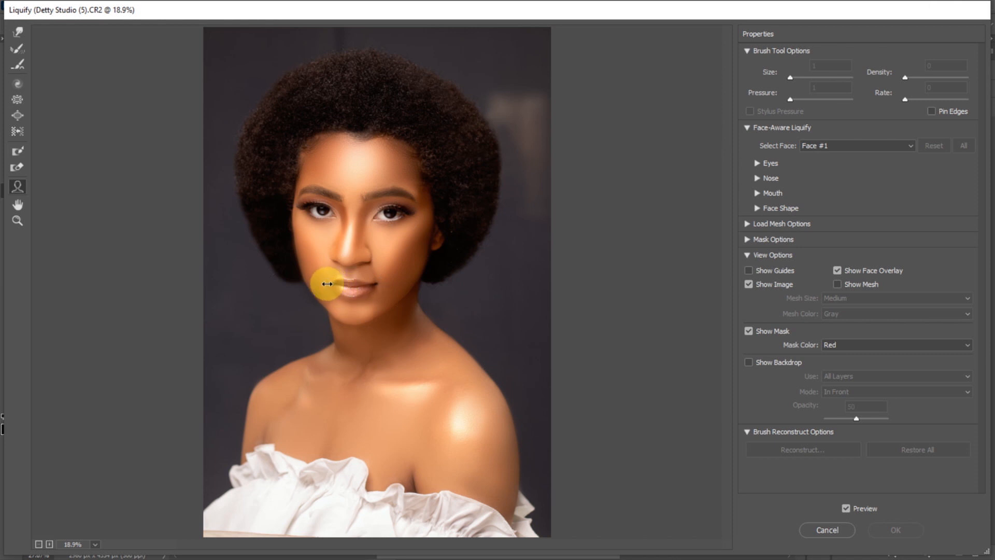
drag(369, 284, 378, 284)
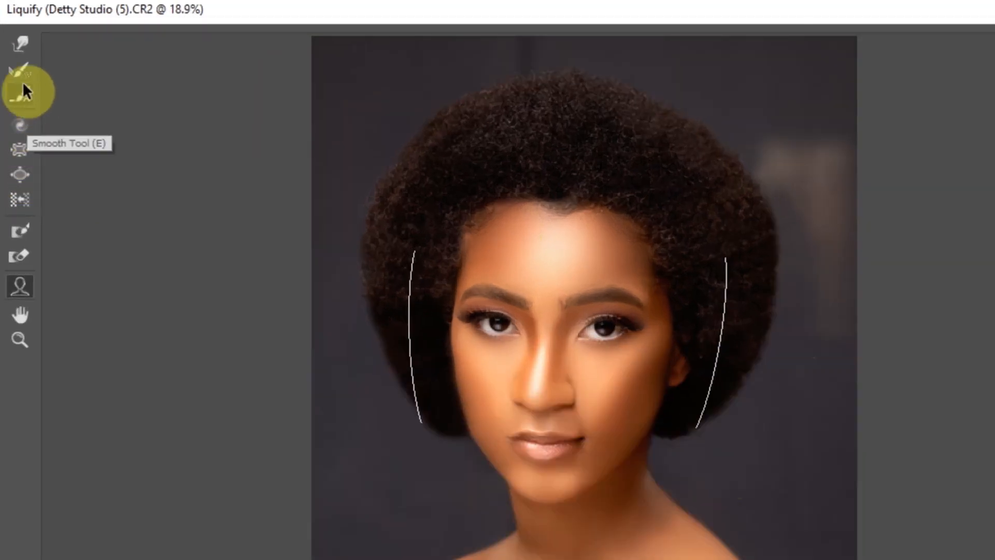
Reshape the afro into a rounder, fuller outline with the Forward Warp tool at brush size 600.
click(25, 43)
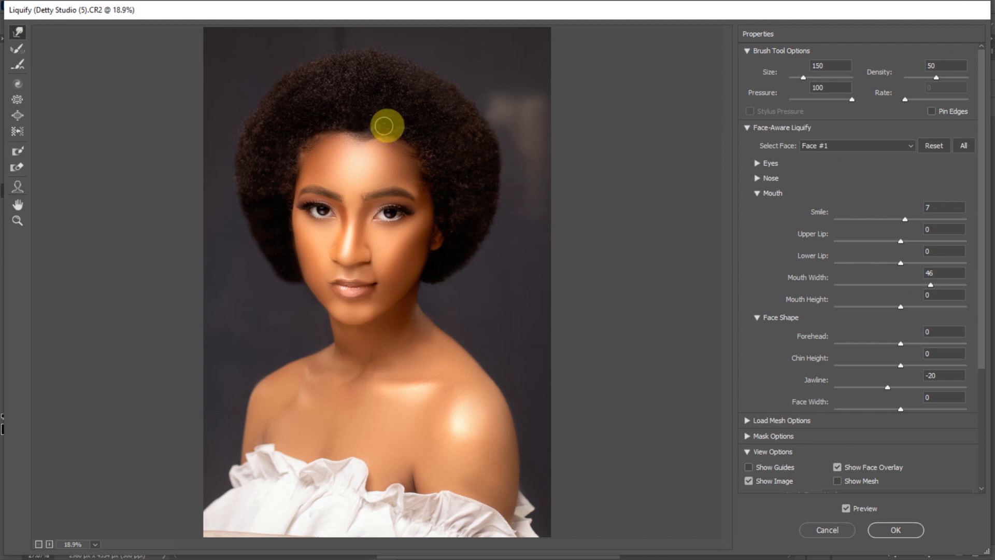
key(bracketright)
key(bracketright)
key(bracketright)
key(bracketright)
key(bracketright)
key(bracketright)
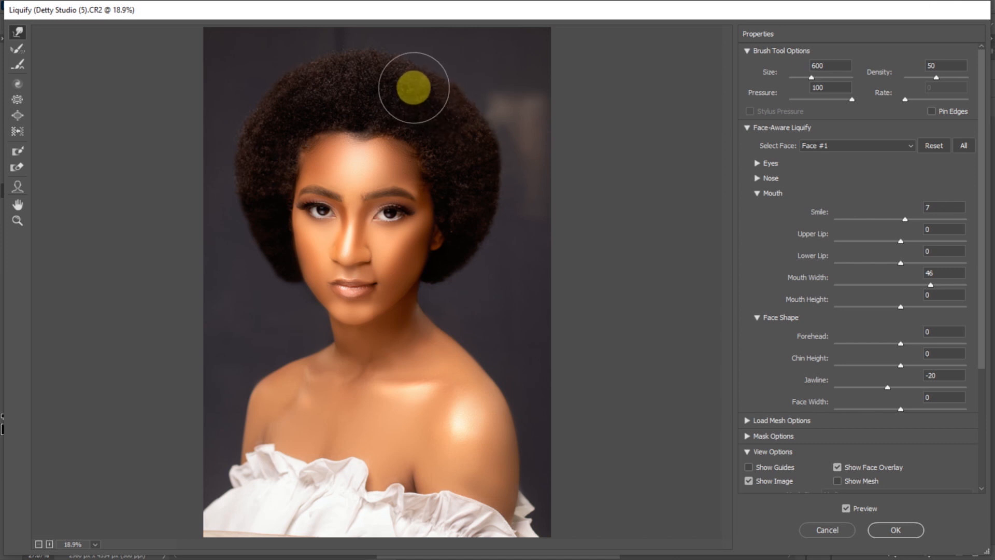
key(bracketright)
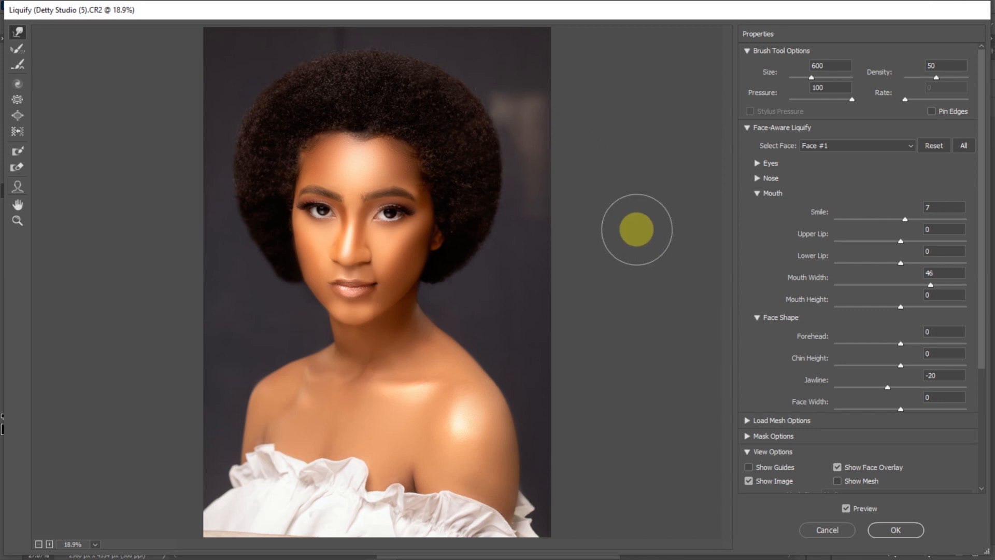
Toggle the Liquify preview to compare the warped hair shape with the original image.
click(845, 511)
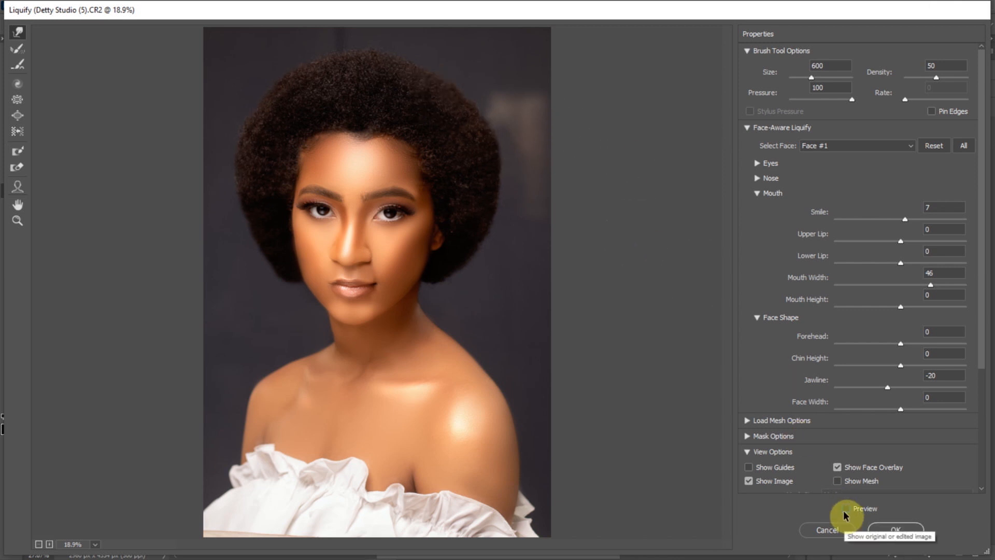
click(845, 511)
click(844, 510)
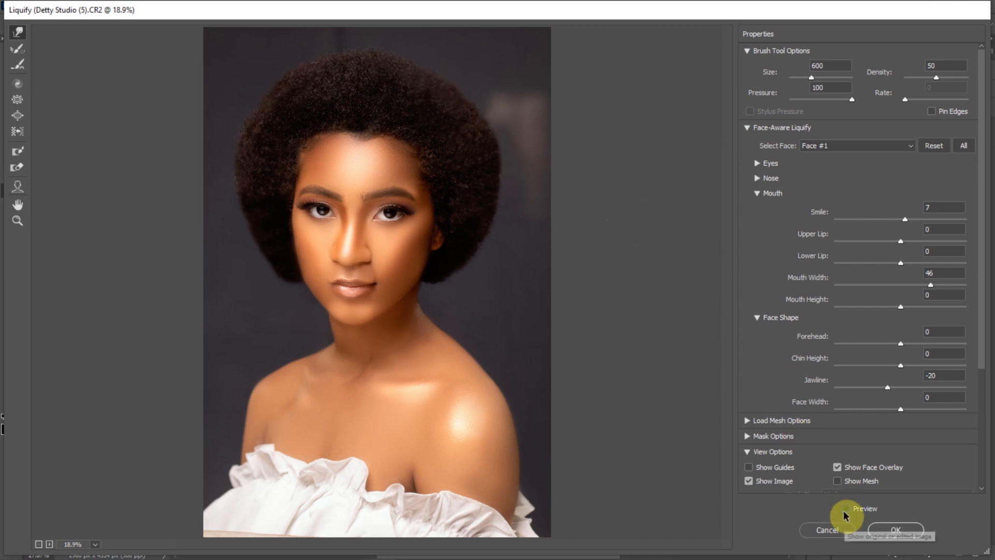
click(844, 510)
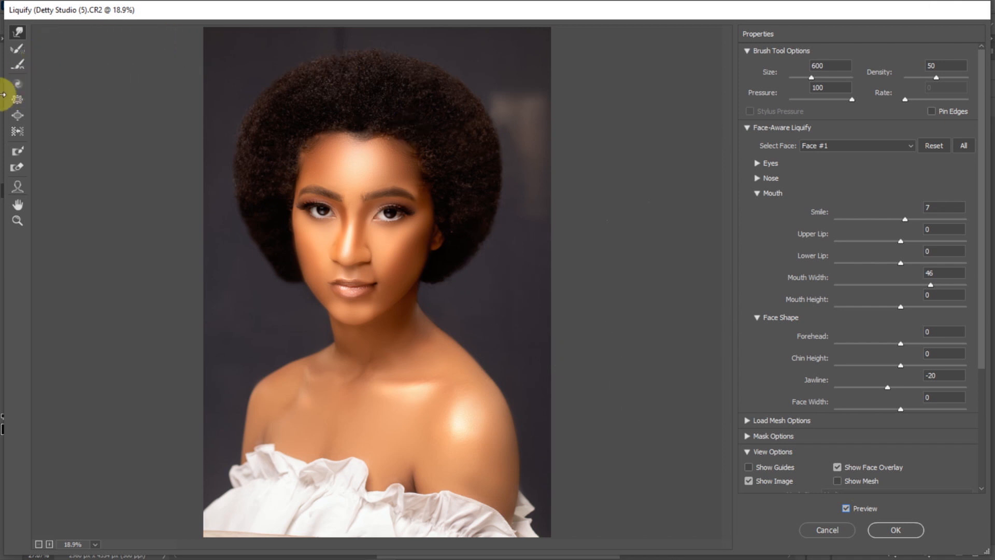
Add volume to the hair with the Bloat tool at brush size 600.
click(17, 116)
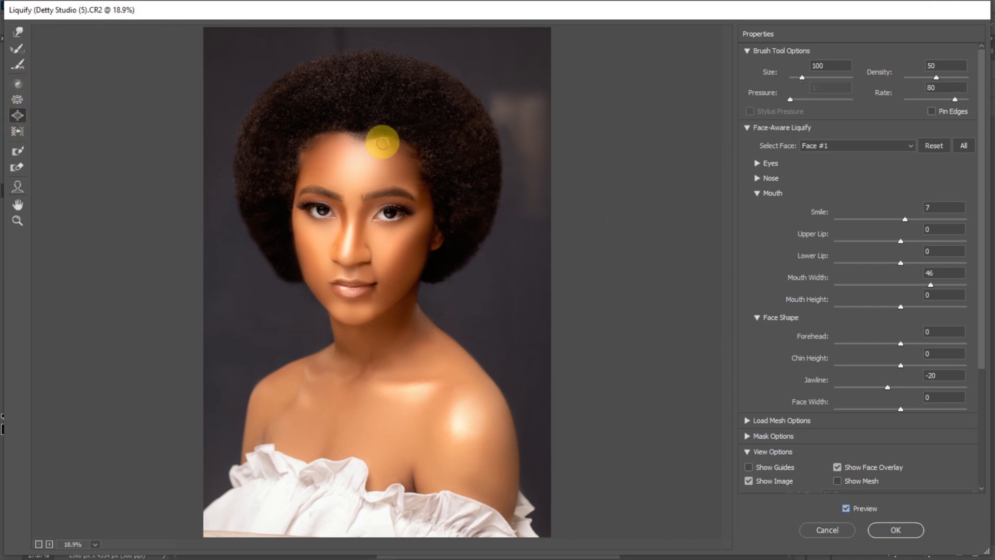
key(bracketright)
key(bracketright)
key(bracketright)
key(bracketright)
key(bracketright)
key(bracketright)
key(bracketright)
key(bracketright)
key(bracketright)
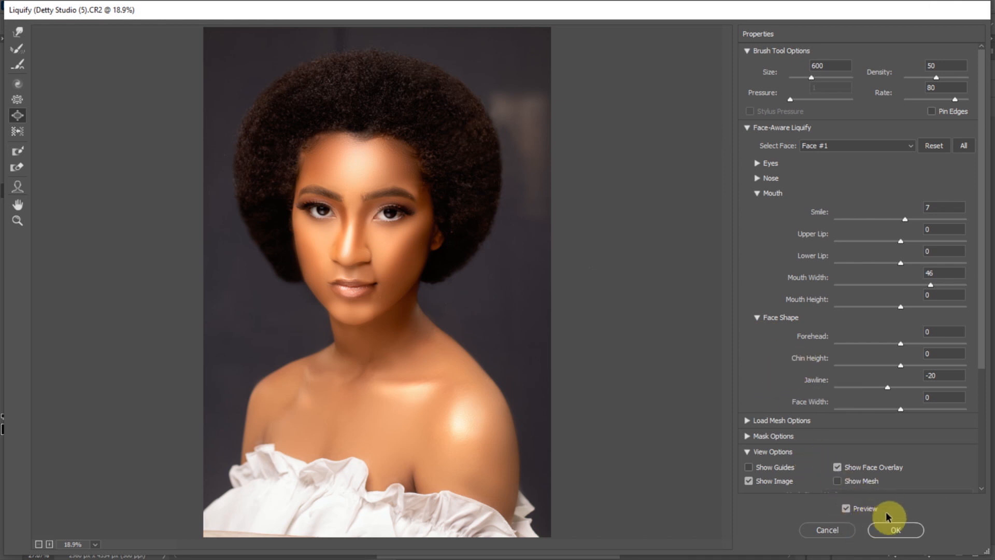
Compare the finished Liquify adjustments with the original and apply them to the merged layer.
click(846, 509)
click(847, 509)
click(846, 510)
click(846, 509)
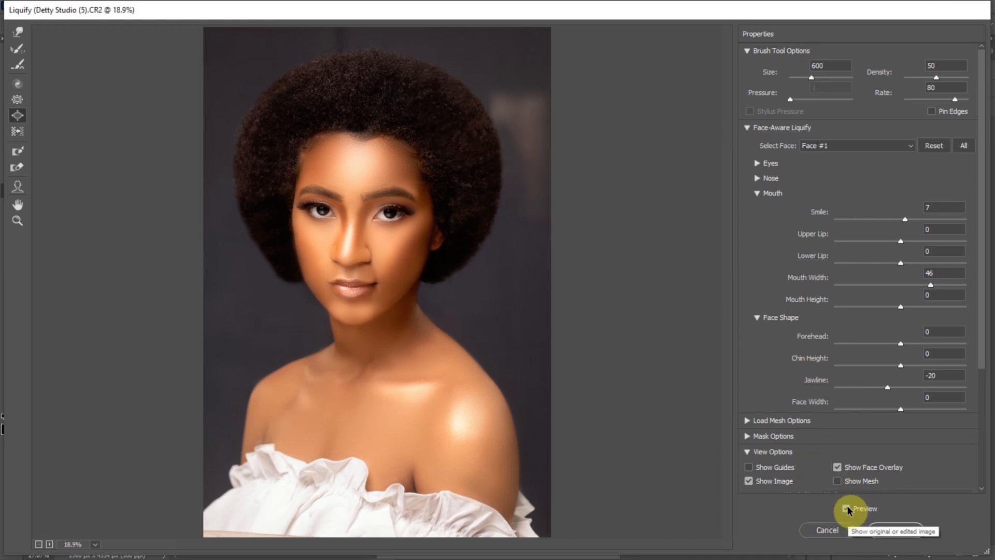
click(846, 509)
click(848, 511)
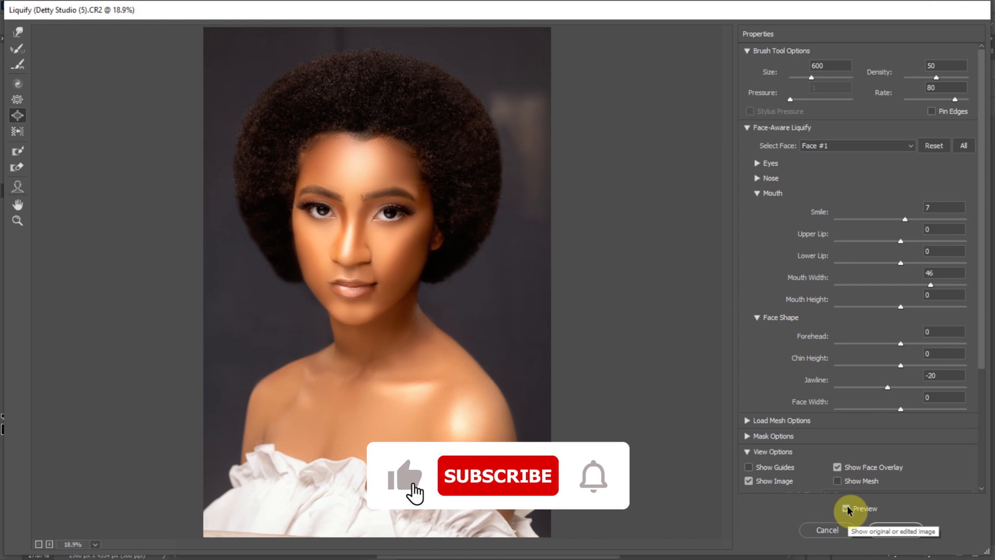
click(892, 532)
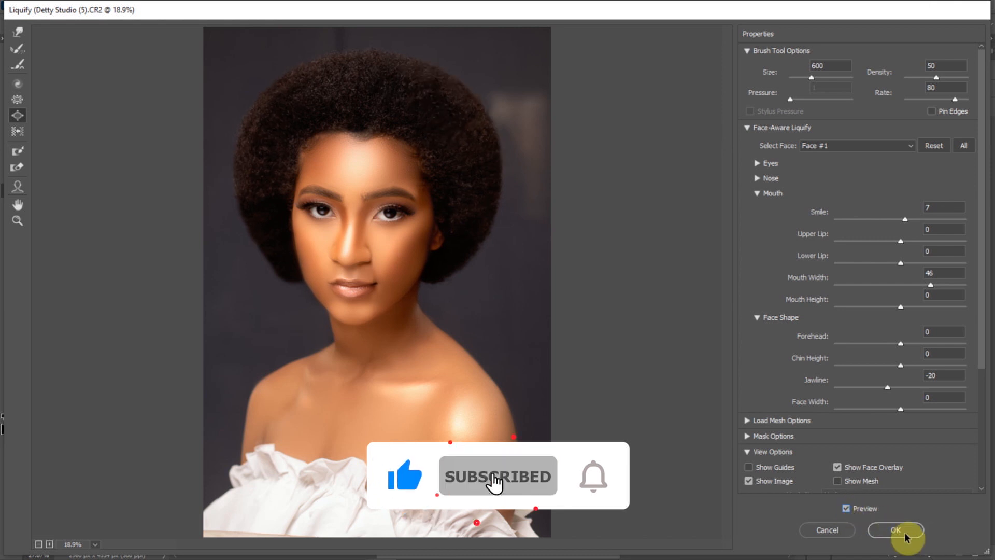